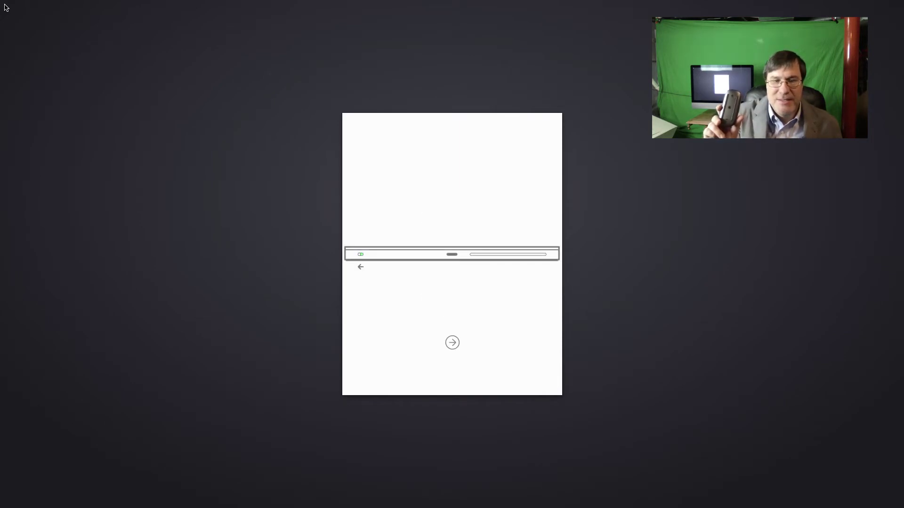
- Move past the welcome animation to the Language selection list
left_click(452, 343)
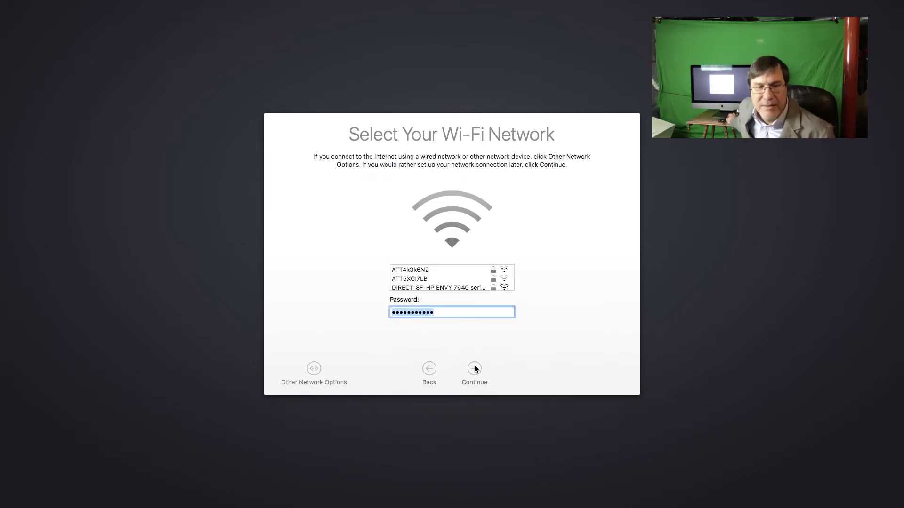
- Join the Wi-Fi network, skip transferring data, and choose not to sign in with an Apple ID
left_click(474, 368)
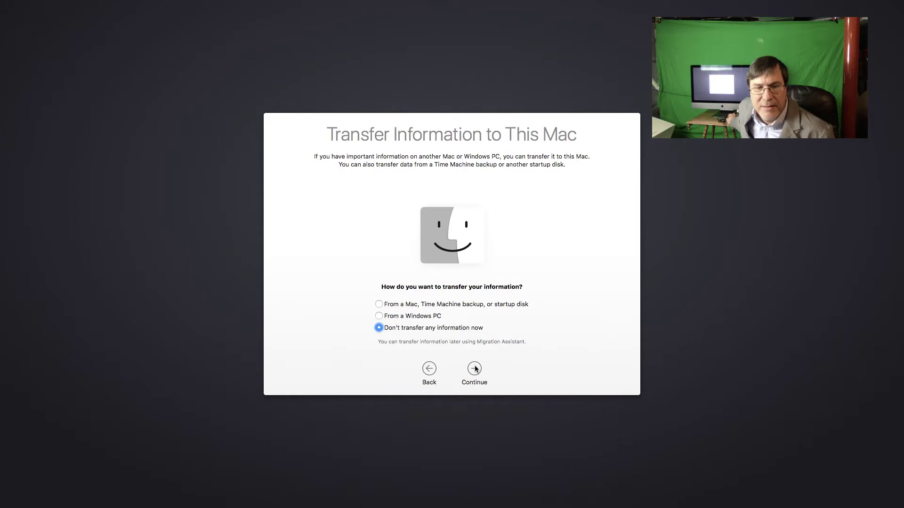
left_click(474, 369)
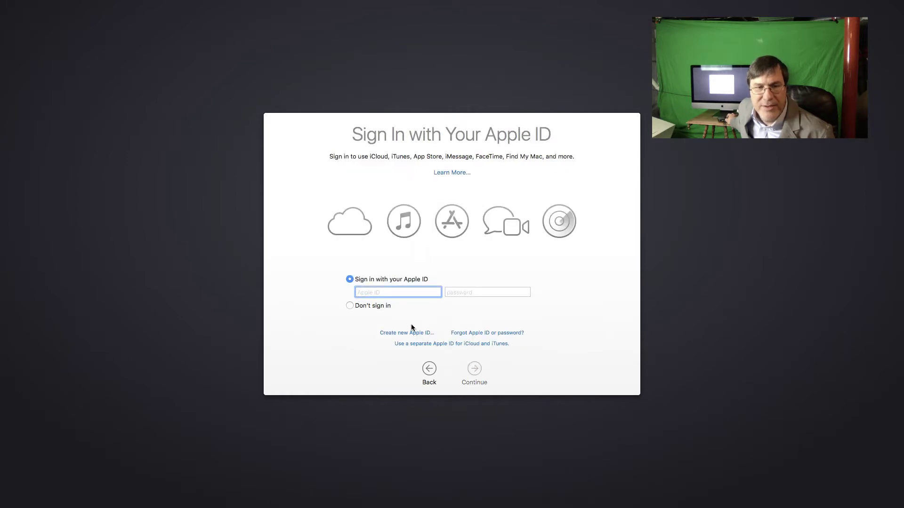
left_click(378, 307)
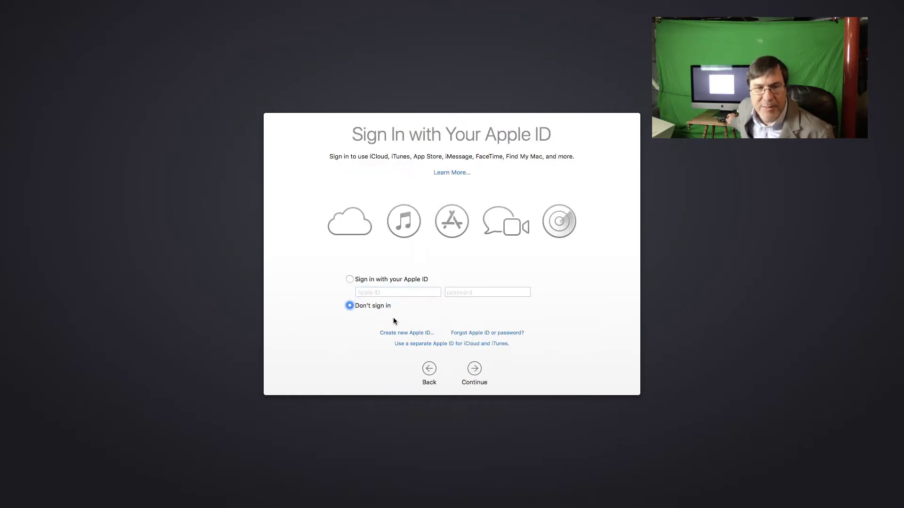
- Continue without an Apple ID and agree to the macOS terms and licence
left_click(480, 369)
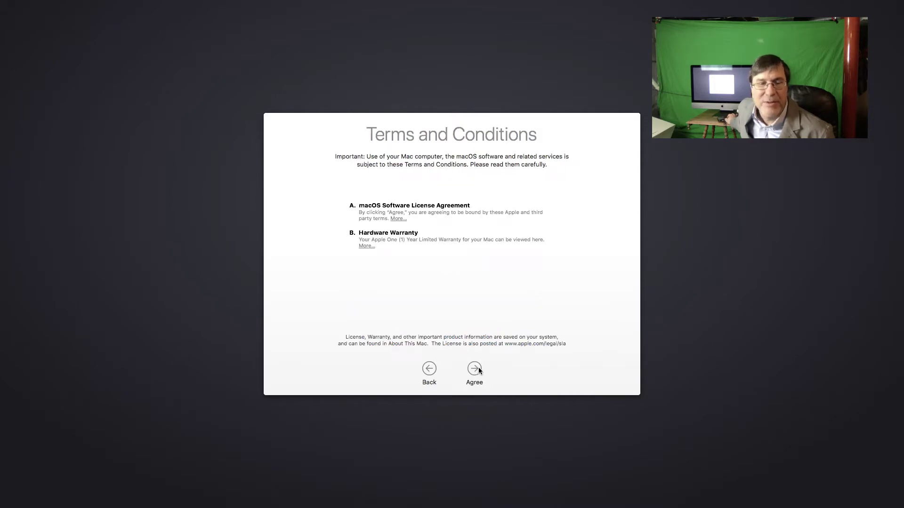
left_click(474, 369)
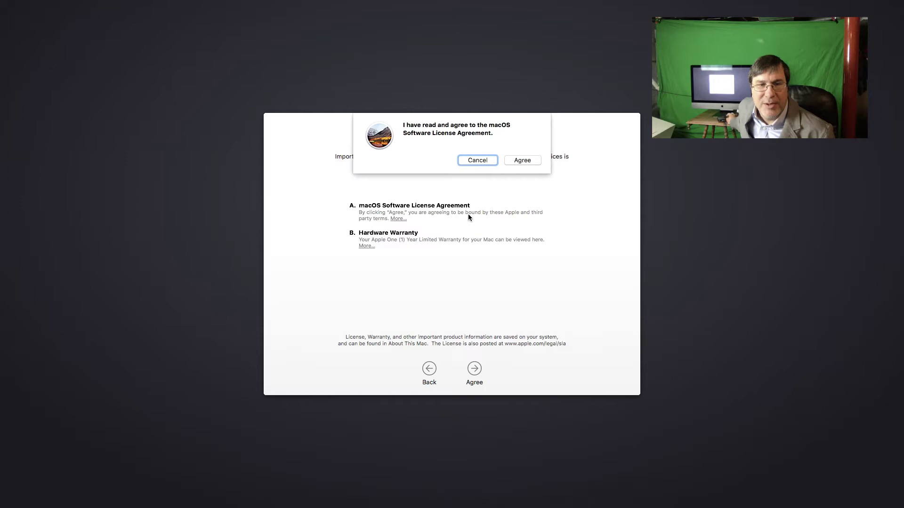
left_click(511, 160)
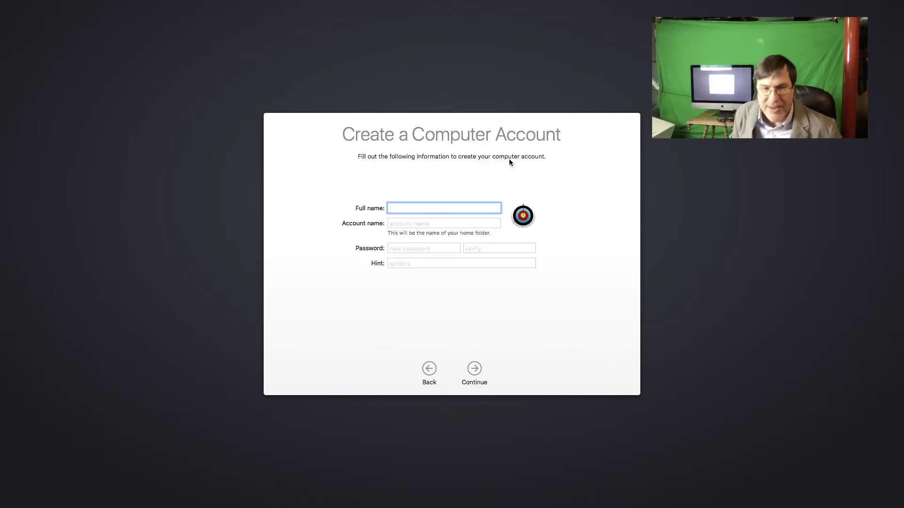
- Create the user account with name, password and no hint, then accept Express Set Up defaults
type("timothy perfitt")
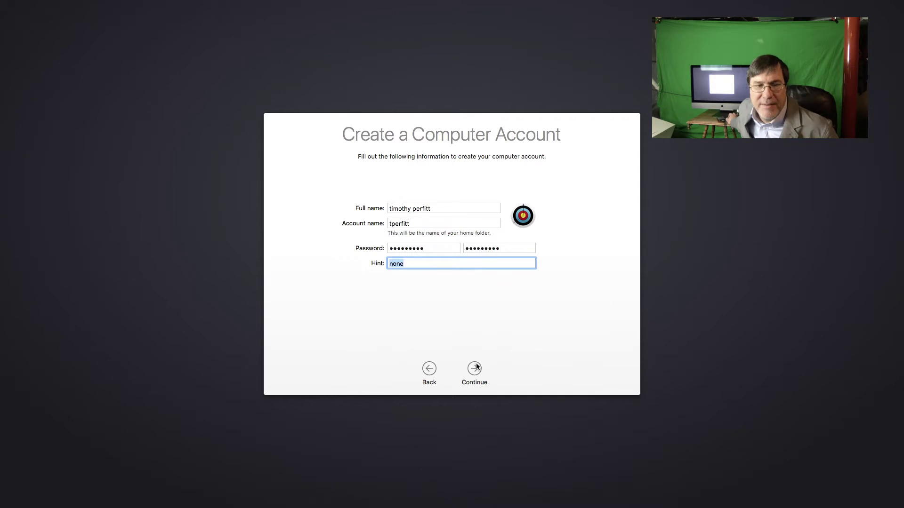
left_click(474, 369)
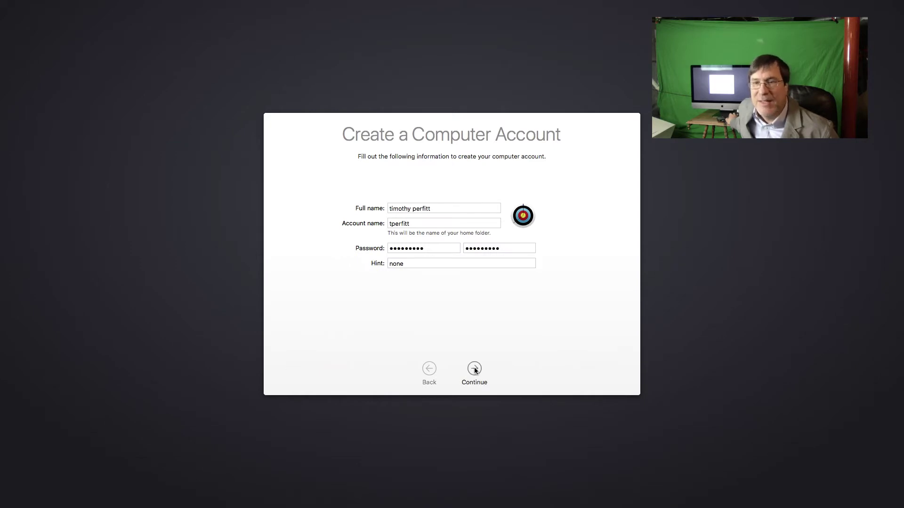
left_click(475, 370)
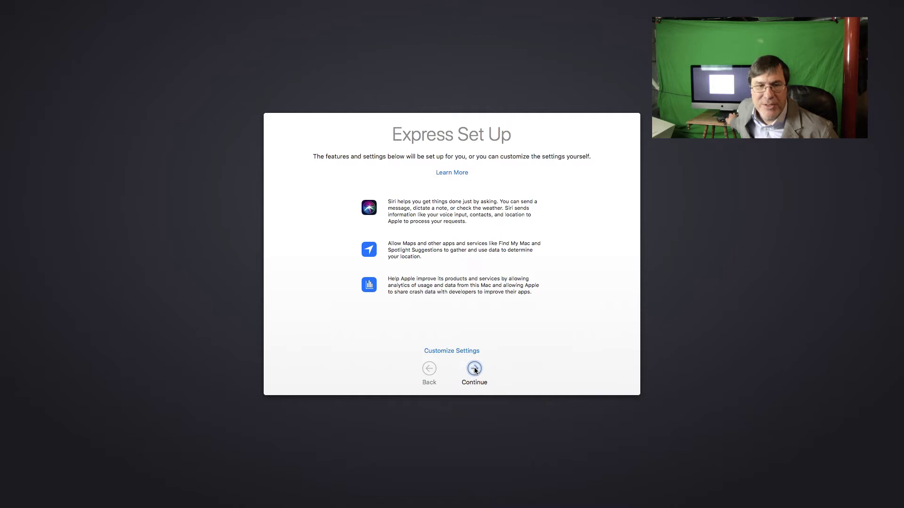
left_click(475, 369)
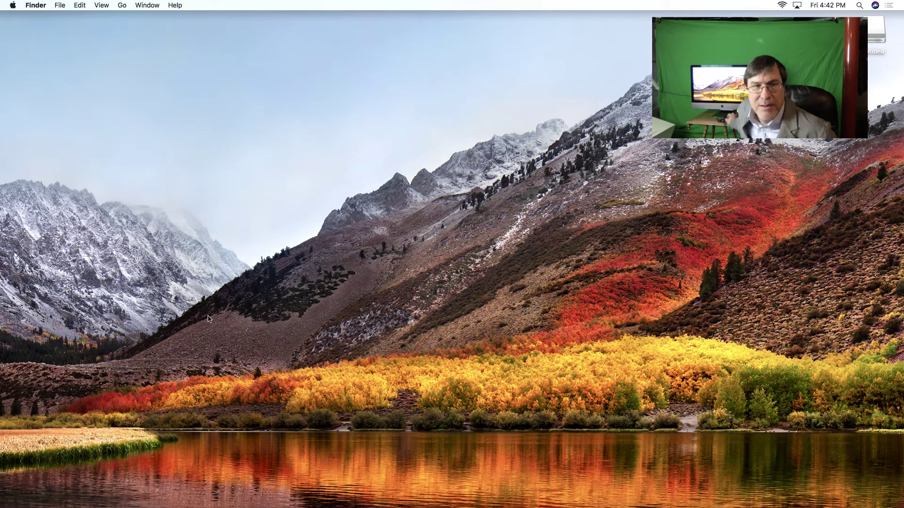
left_click(4, 6)
left_click(47, 32)
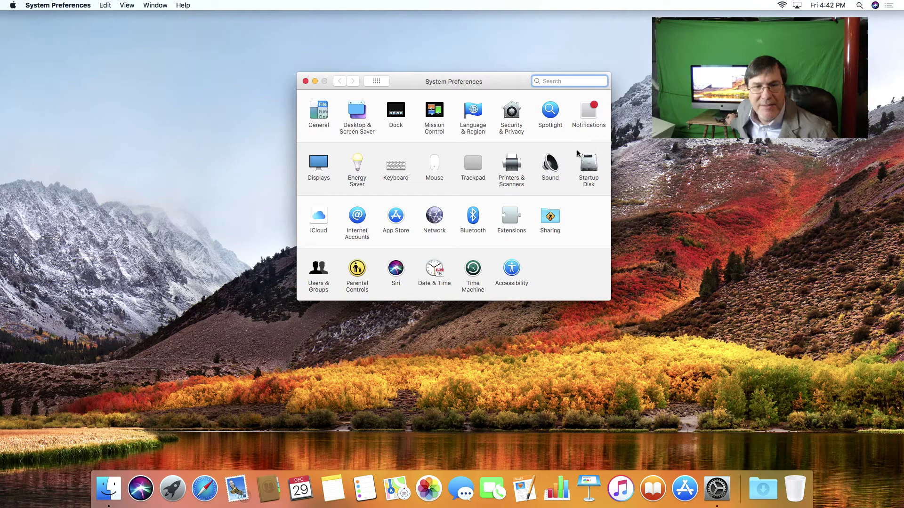
left_click(585, 160)
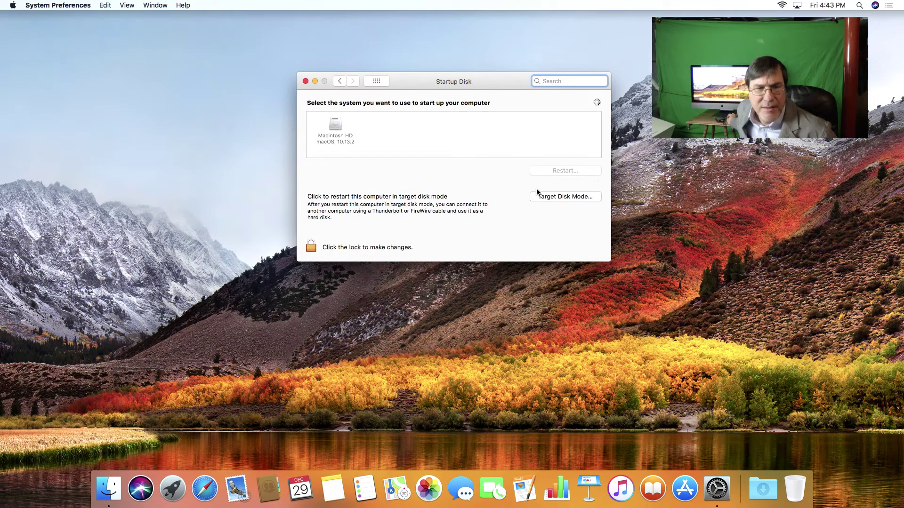
left_click(552, 197)
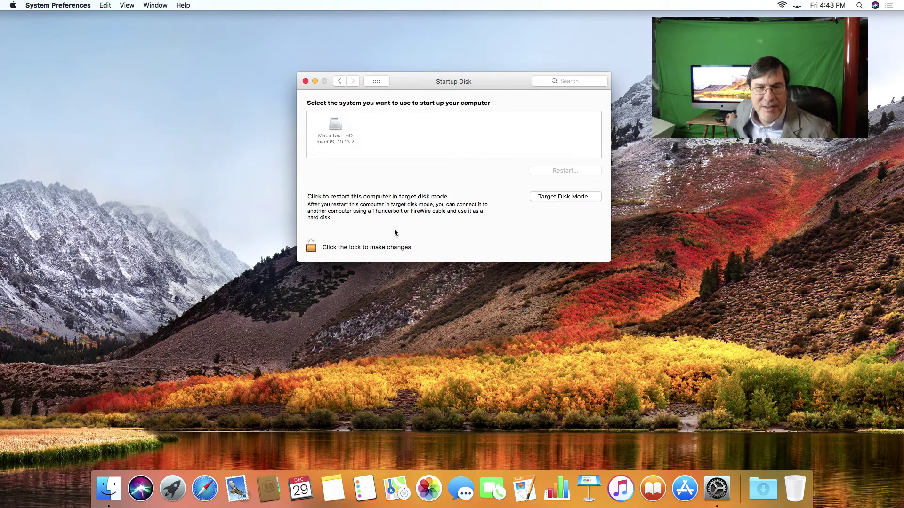
left_click(305, 82)
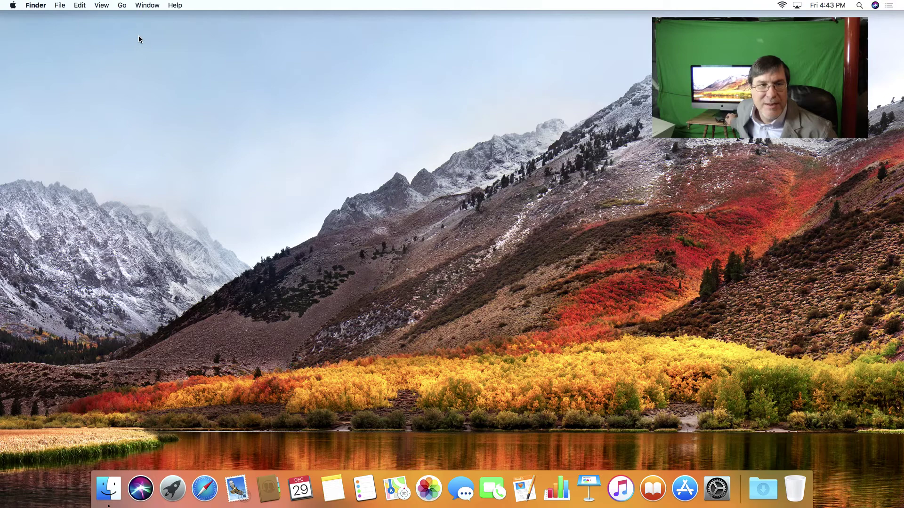
- Restart the Mac from the Apple menu, holding Command-R to boot into Recovery
left_click(12, 5)
left_click(24, 92)
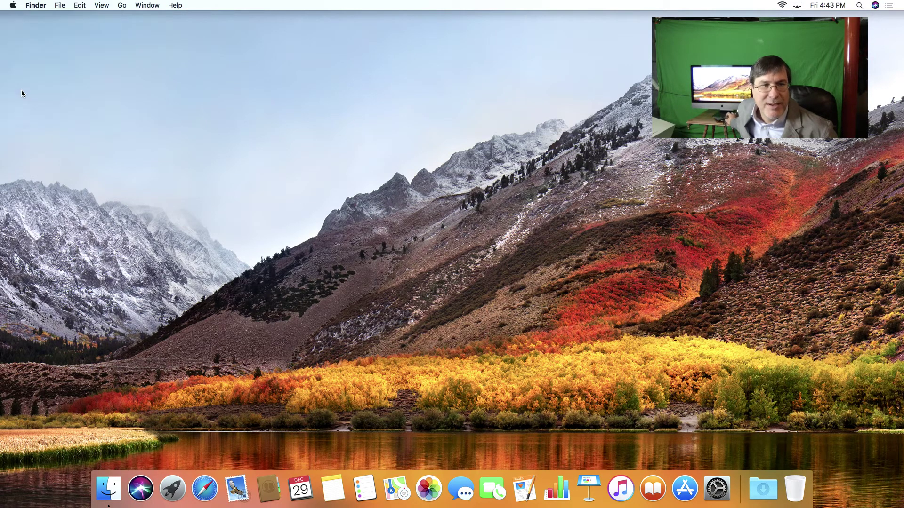
left_click(520, 181)
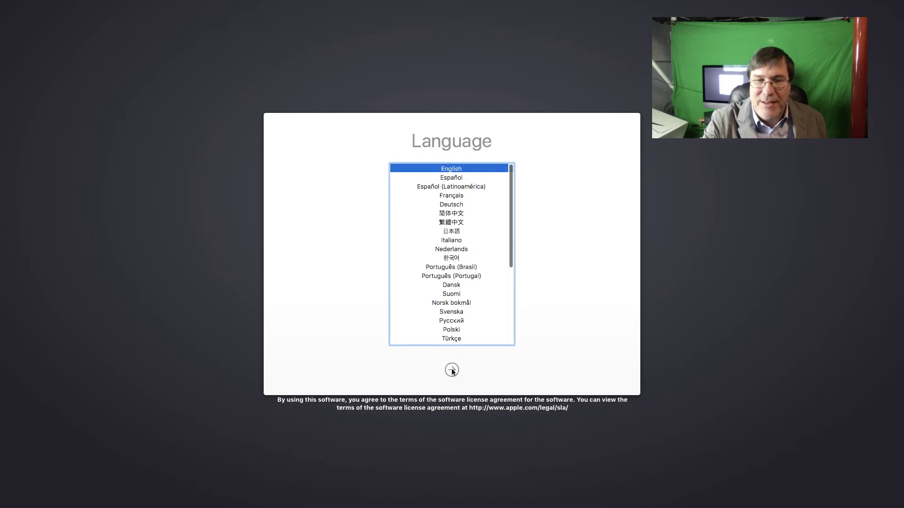
- Continue in English and launch Startup Security Utility from the Utilities menu
left_click(452, 370)
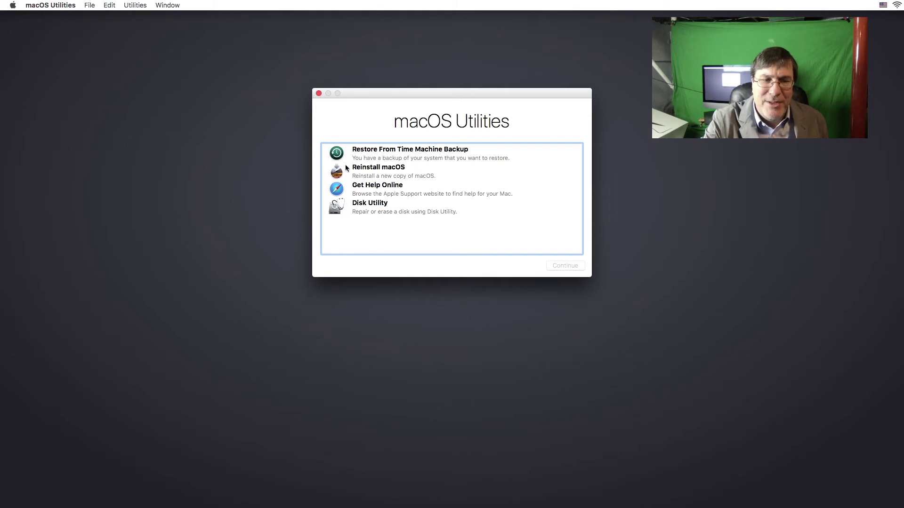
left_click(138, 6)
left_click(145, 25)
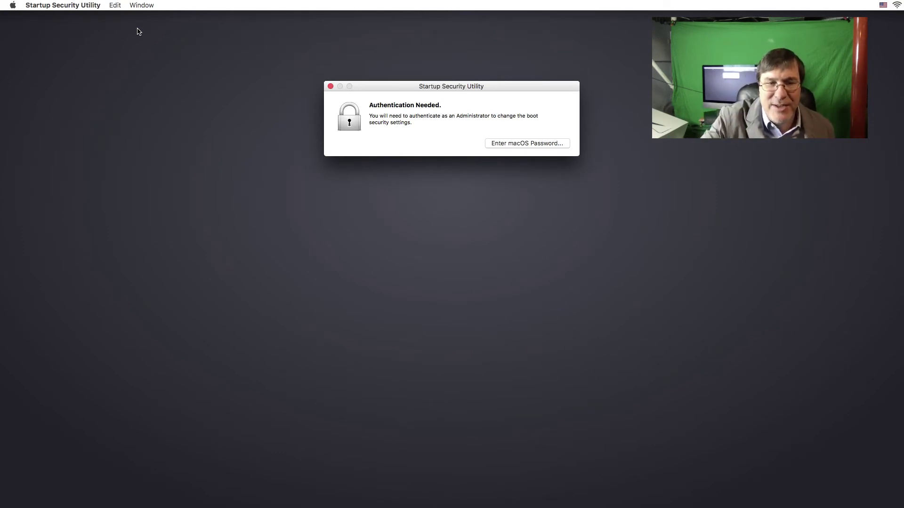
- Authenticate with the administrator account's macOS password
left_click(521, 146)
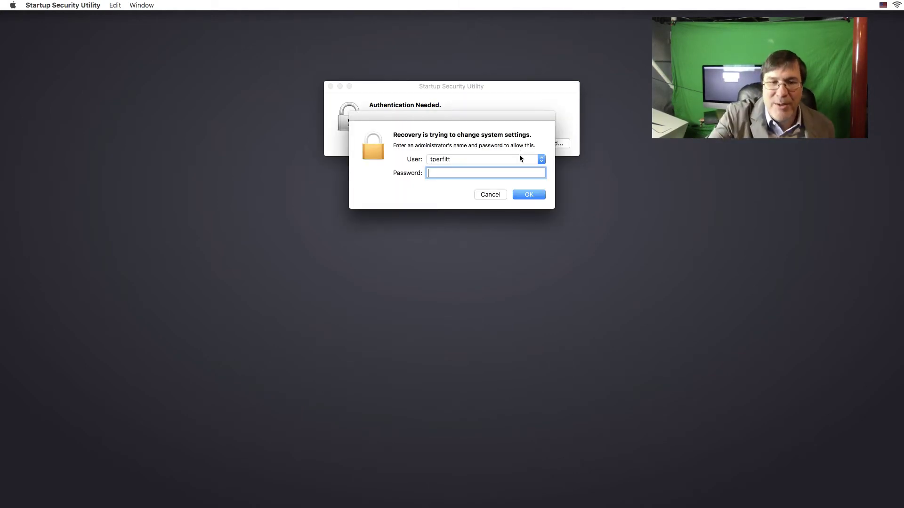
left_click(519, 157)
left_click(519, 157)
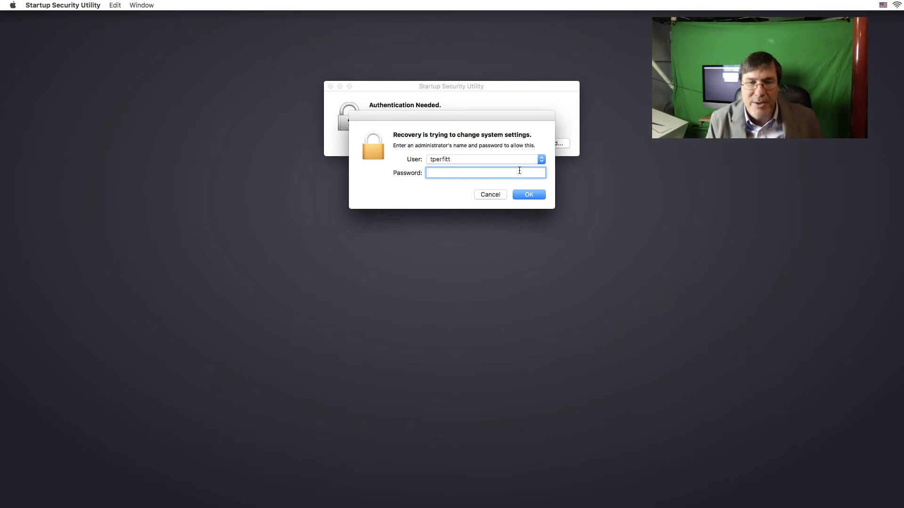
type("••••••••••")
key("Return")
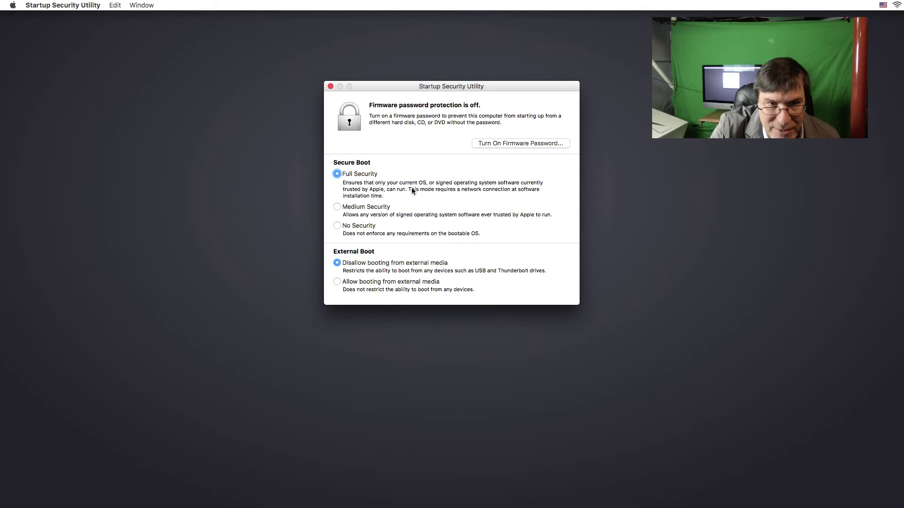
- Cycle Secure Boot through Medium and No Security, disallow external boot, then pick Full Security
left_click(385, 205)
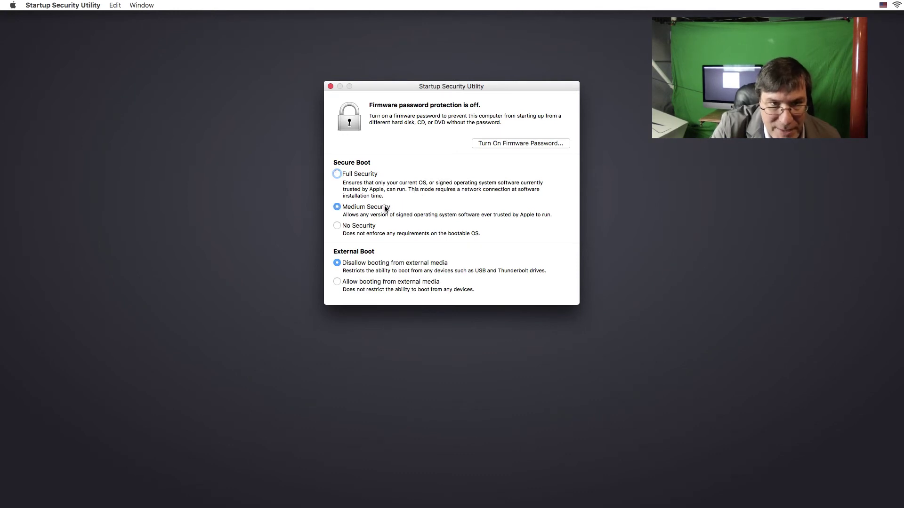
left_click(372, 227)
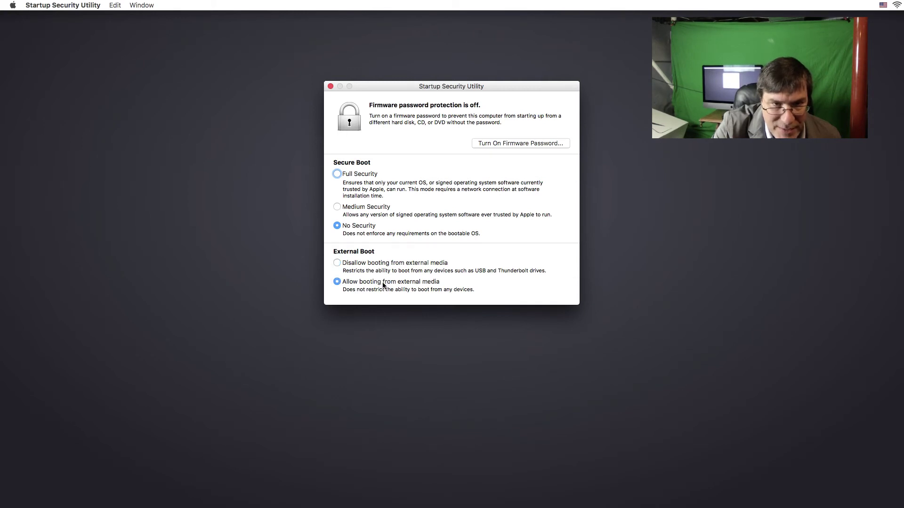
left_click(375, 267)
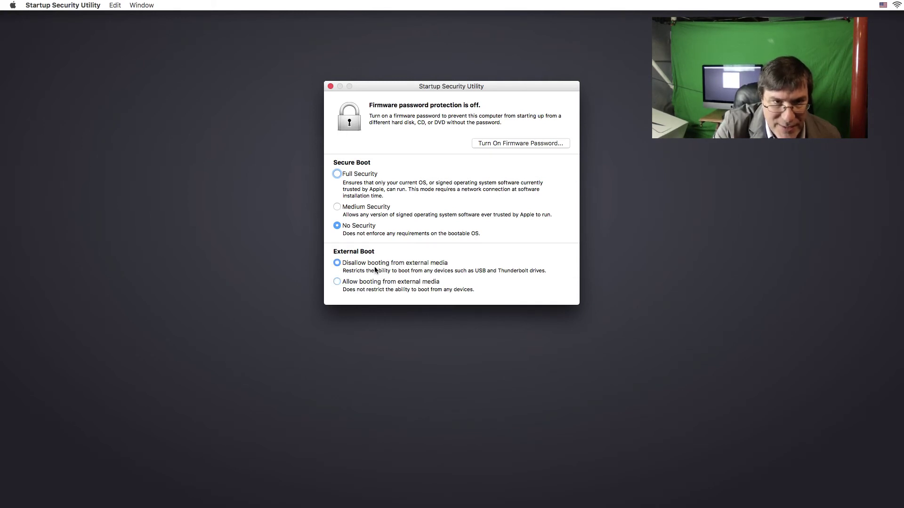
left_click(353, 208)
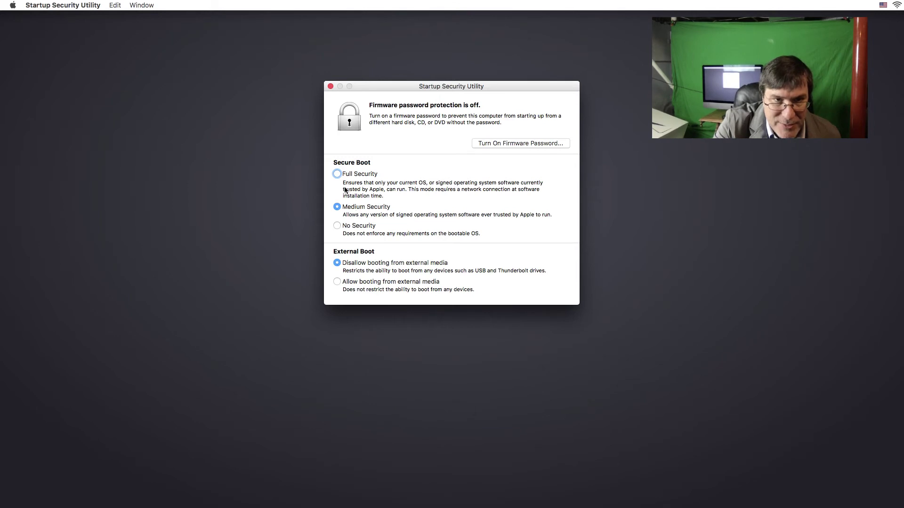
left_click(340, 177)
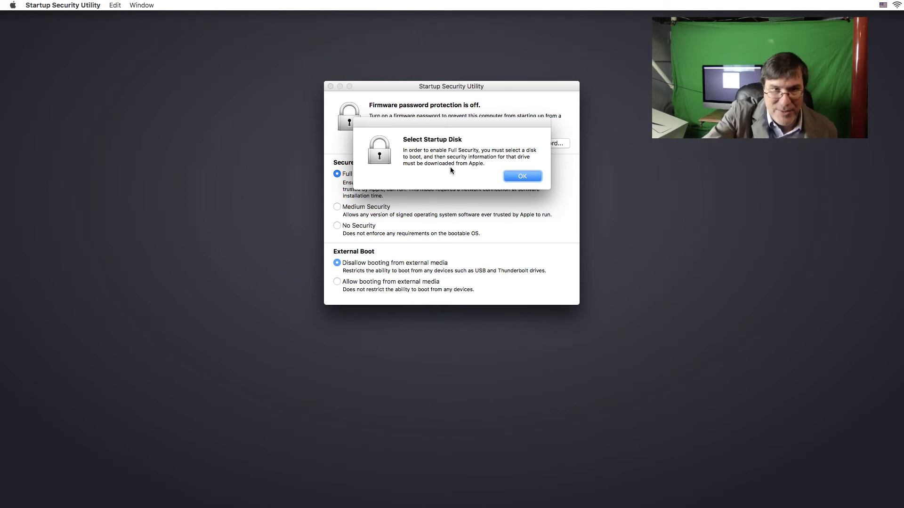
- Dismiss the alert, select Macintosh HD, quit Startup Disk, then quit Startup Security Utility
left_click(527, 176)
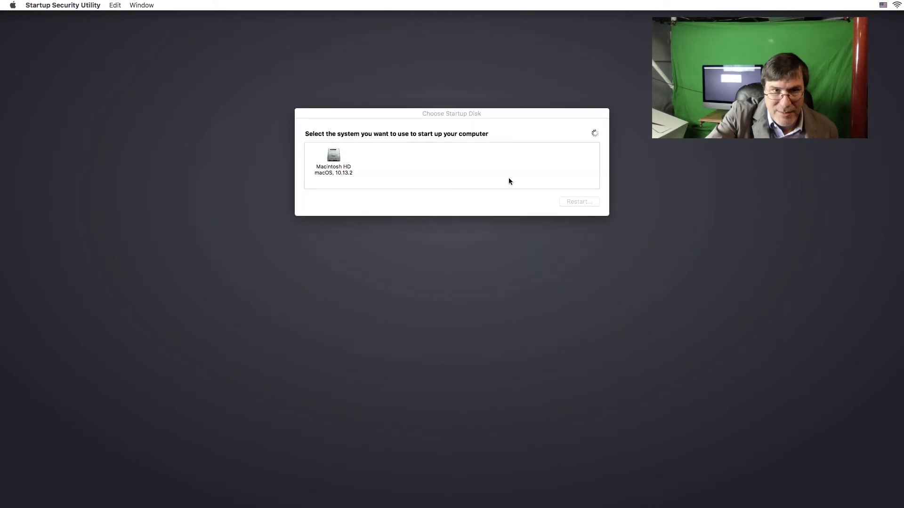
left_click(333, 157)
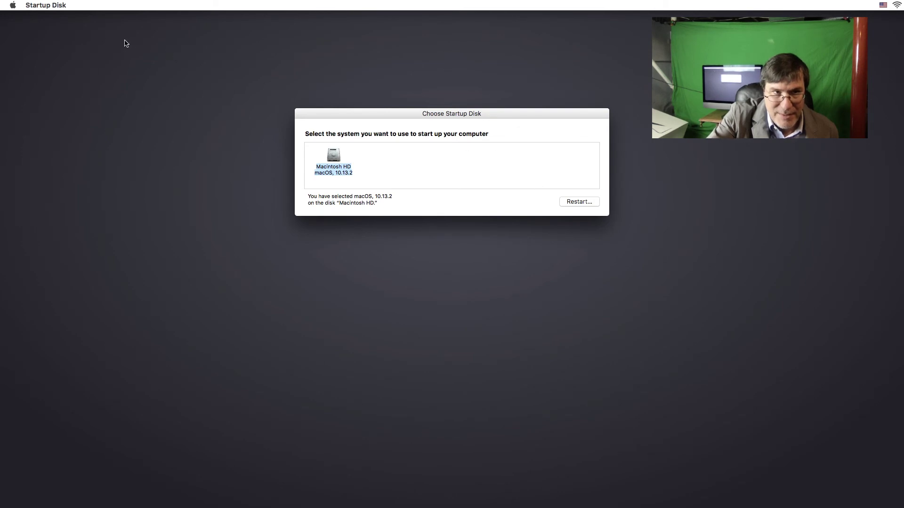
left_click(52, 6)
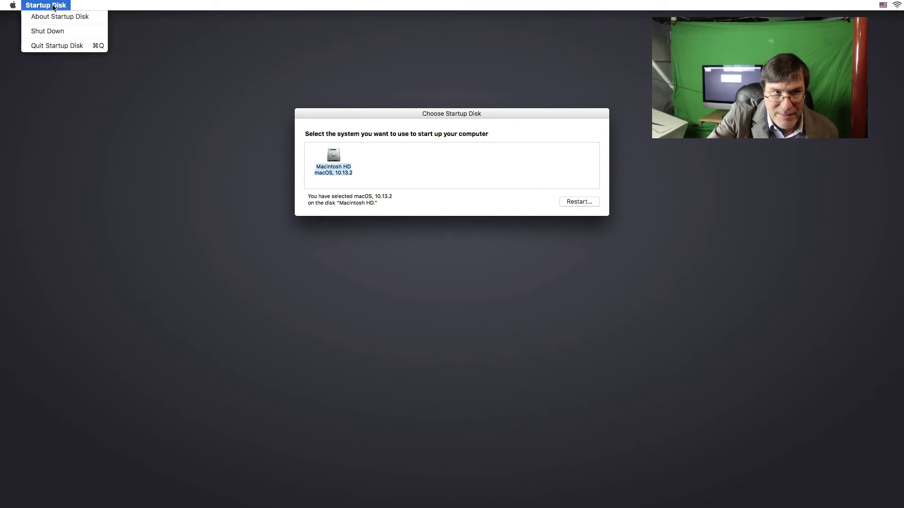
left_click(78, 47)
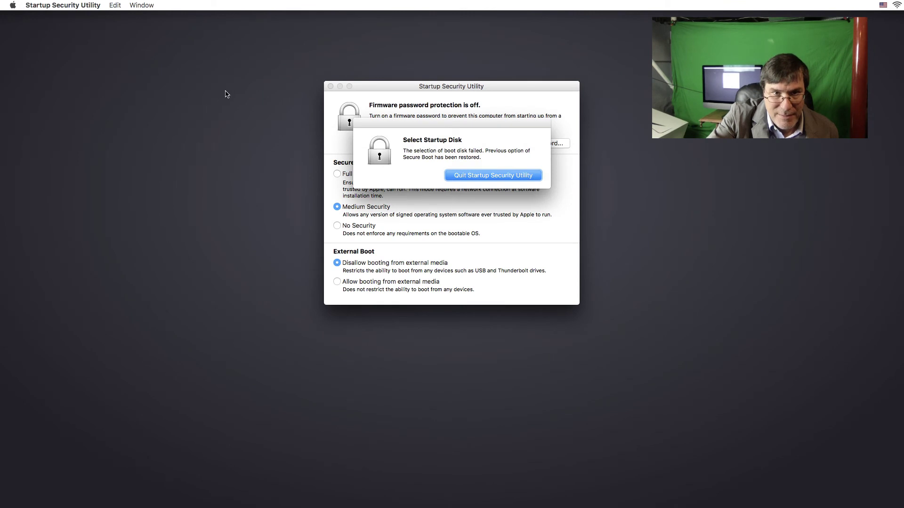
left_click(472, 176)
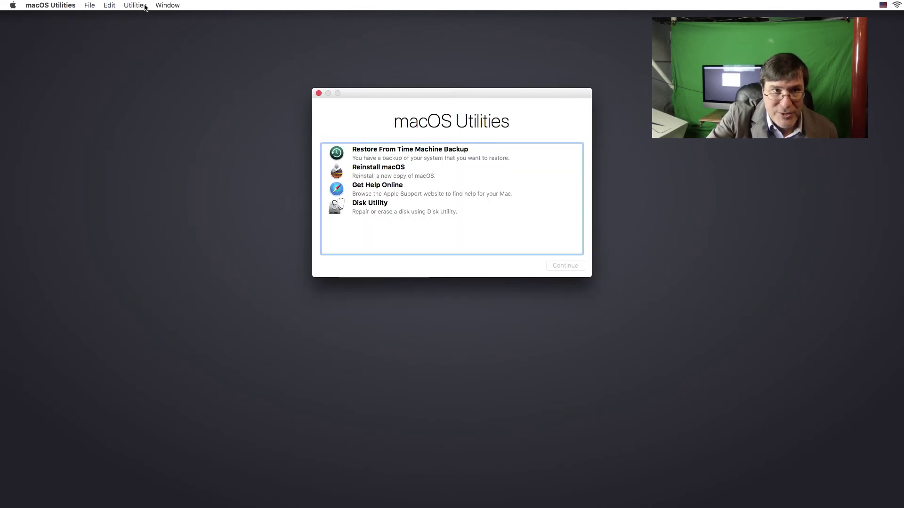
- Reopen Startup Security Utility, choose Full Security, and acknowledge the startup disk alert
left_click(141, 5)
left_click(136, 21)
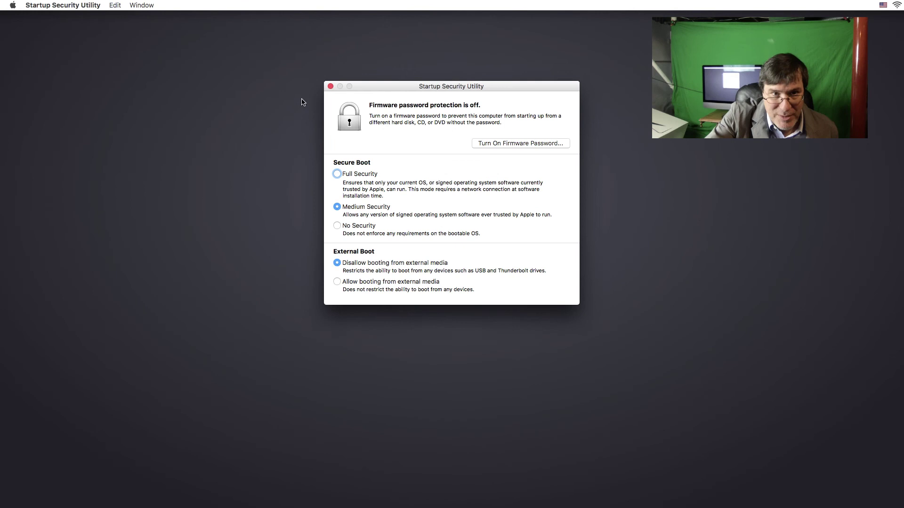
left_click(360, 177)
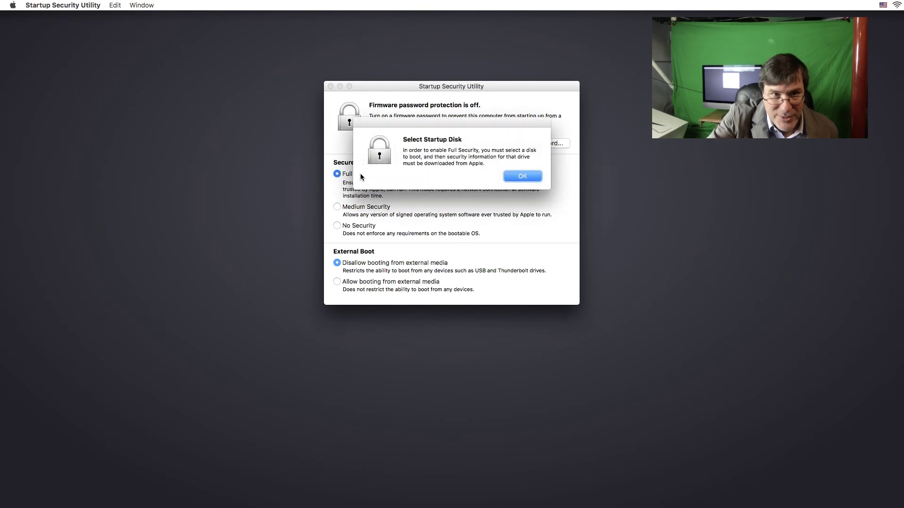
left_click(512, 178)
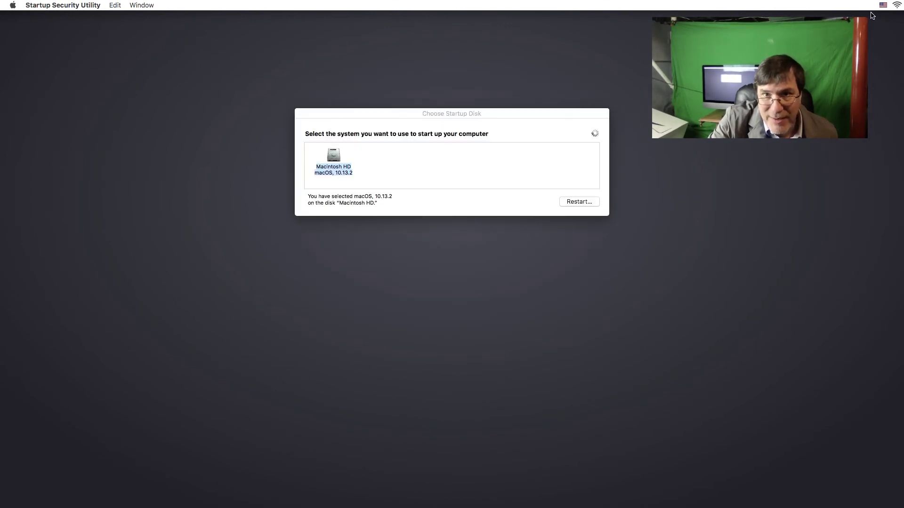
- Check the Wi-Fi networks, then request a restart from Macintosh HD in Startup Disk
left_click(896, 6)
left_click(474, 78)
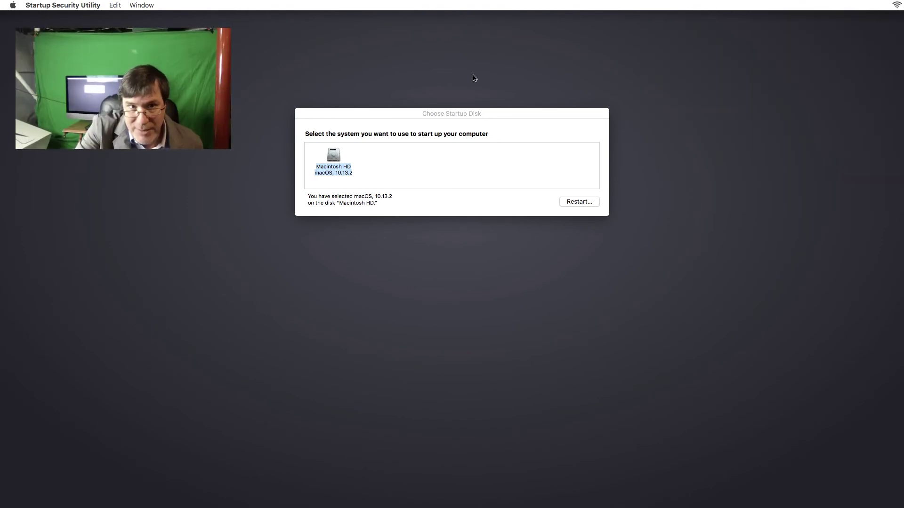
left_click(375, 154)
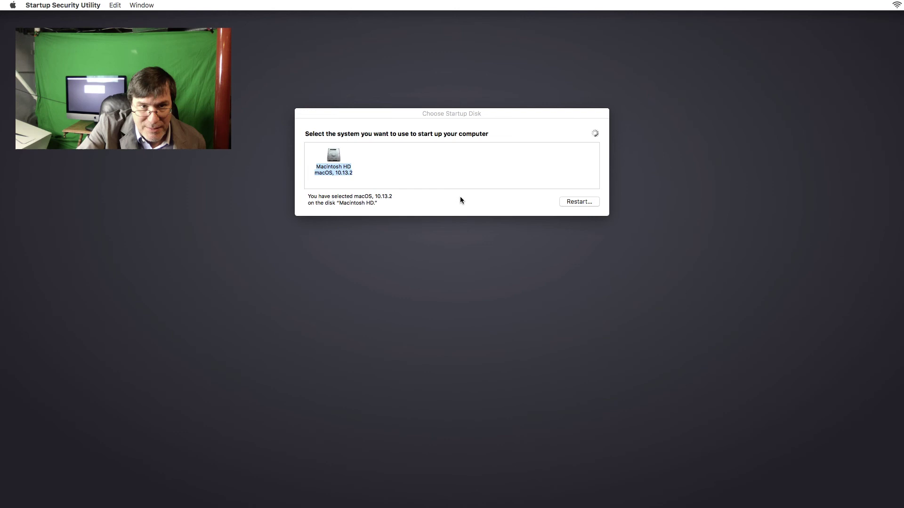
left_click(573, 201)
left_click(573, 202)
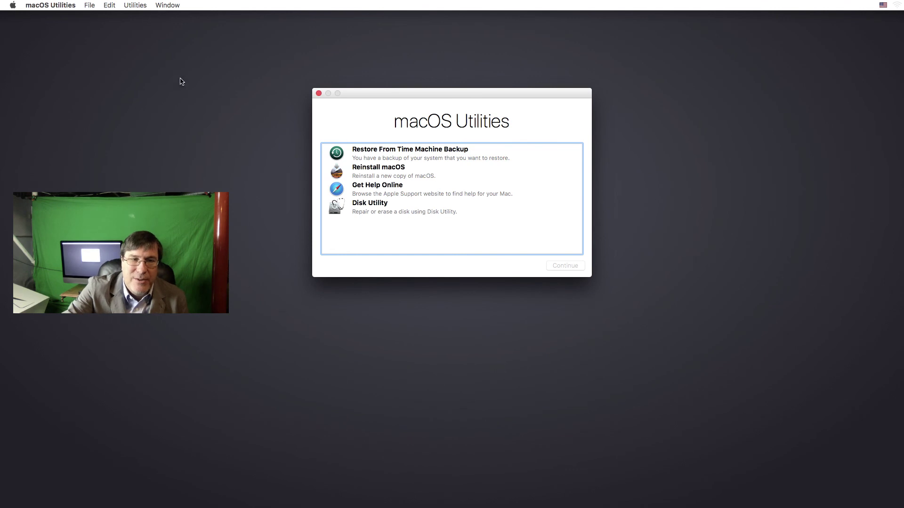
- Open Startup Security Utility and enter the admin password, retrying after the first rejection
left_click(130, 9)
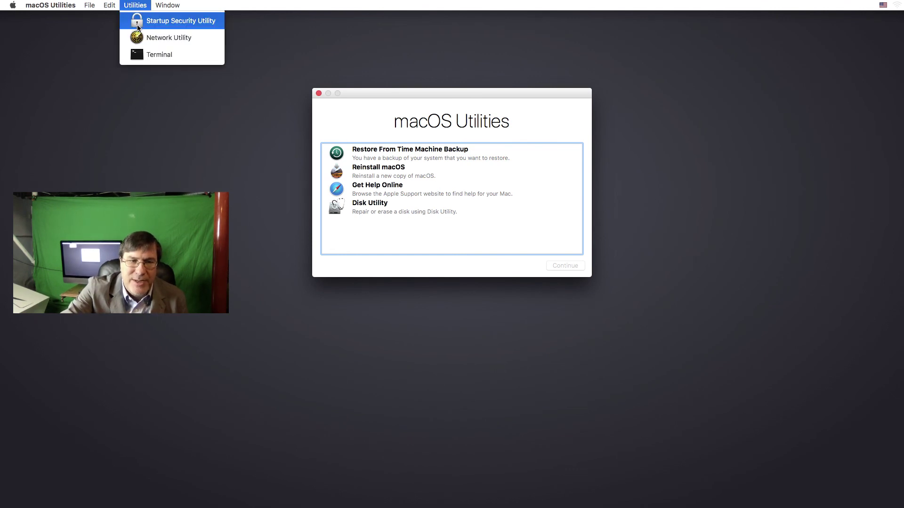
left_click(138, 22)
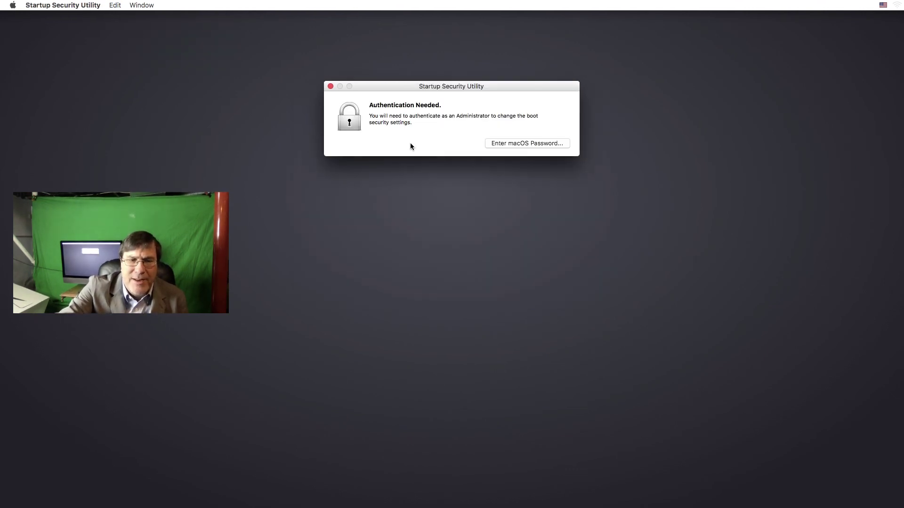
left_click(497, 144)
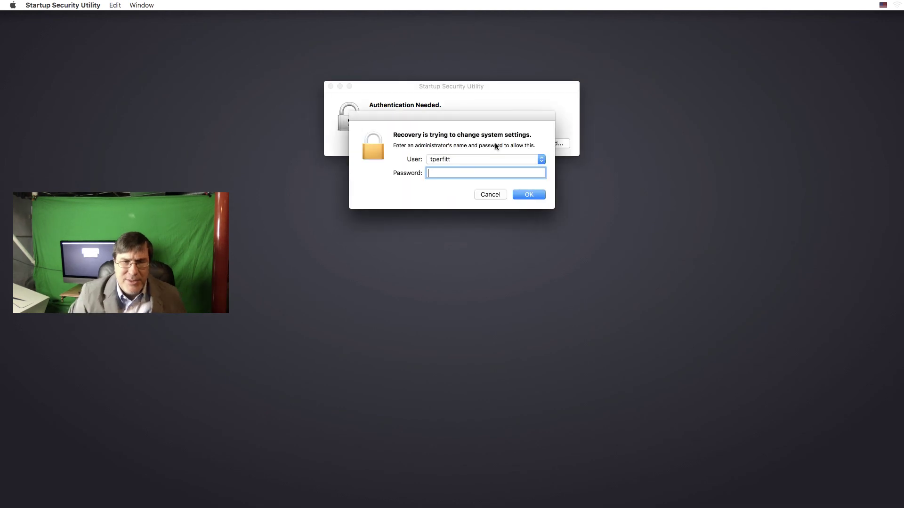
type("*********")
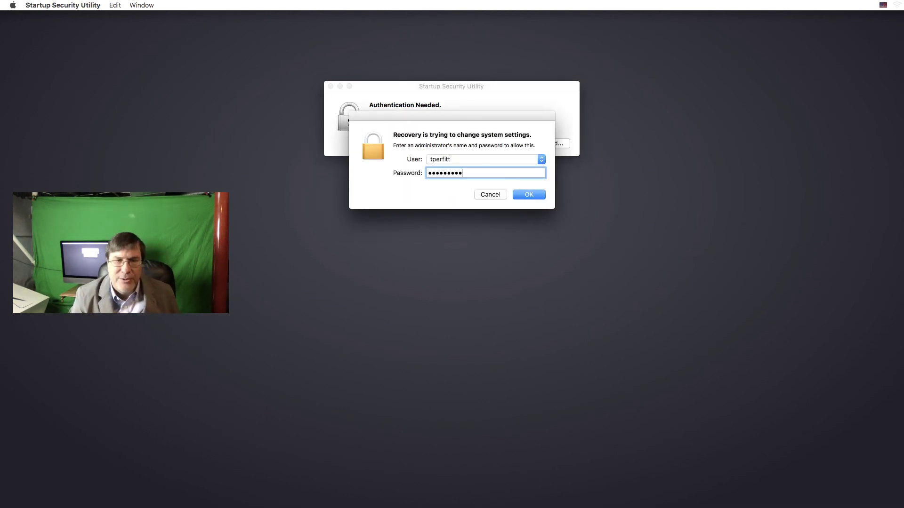
key("Return")
type("*********")
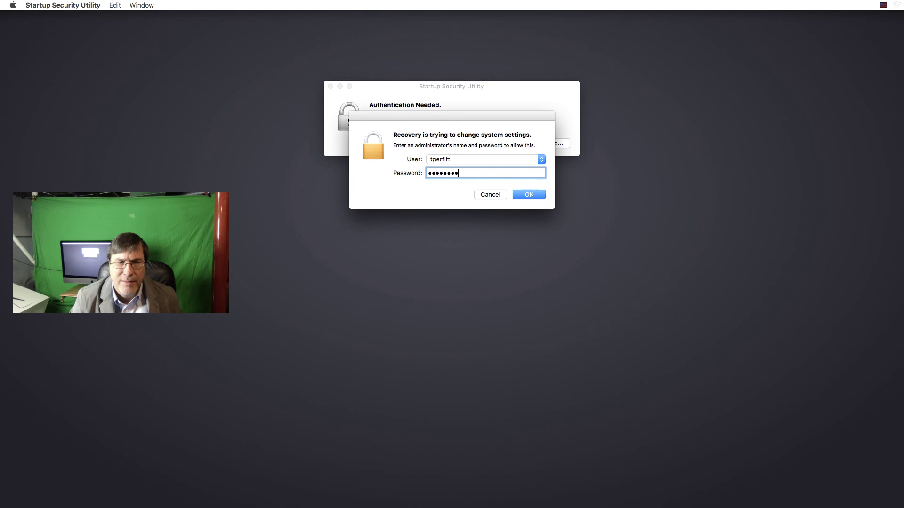
key("Return")
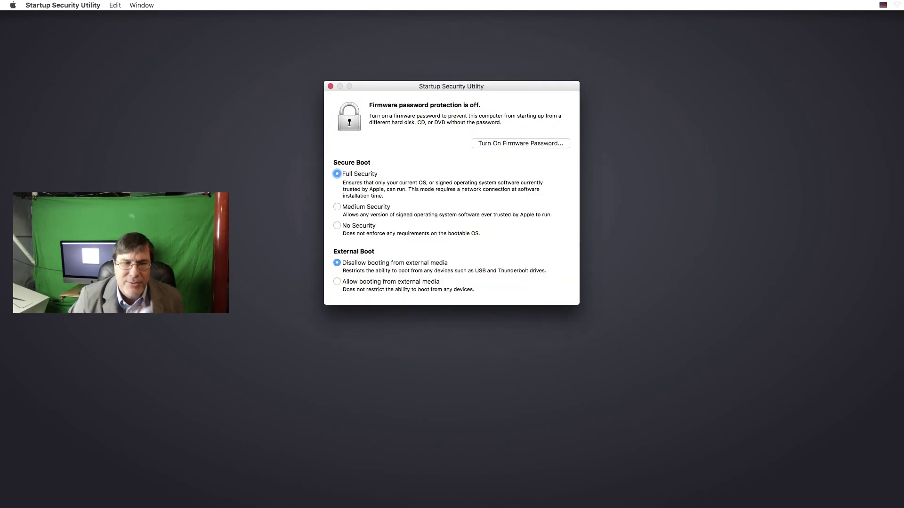